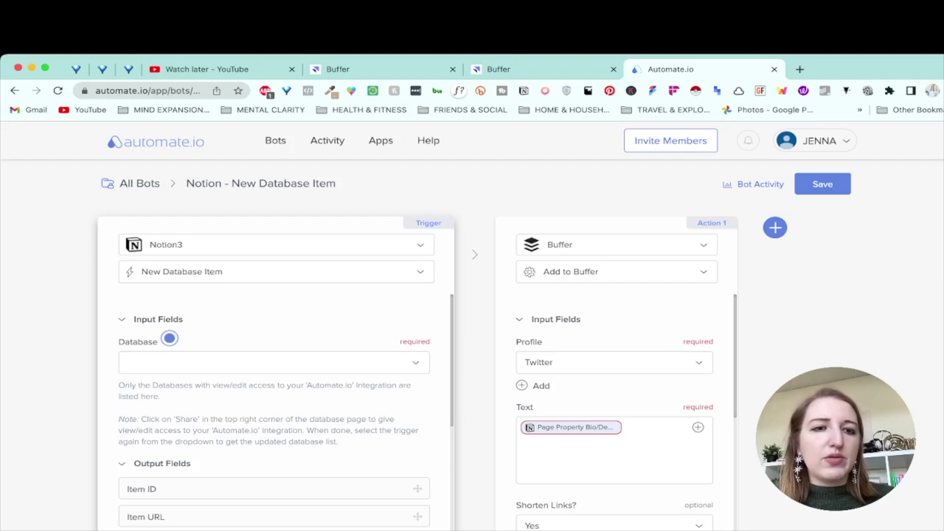
Point the Notion trigger at the Content Creation Production Pipeline database and review its output fields
{"action": "left_click", "coordinate": [274, 362]}
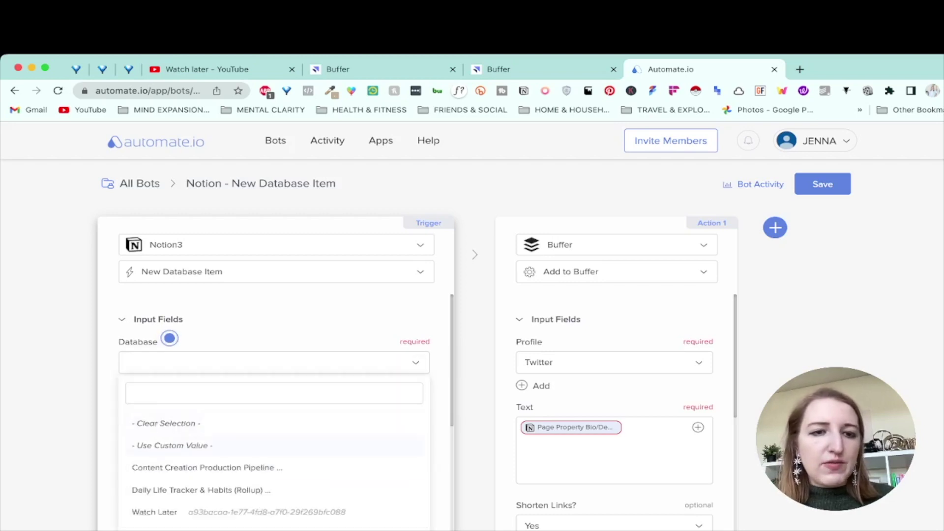
{"action": "left_click", "coordinate": [211, 466]}
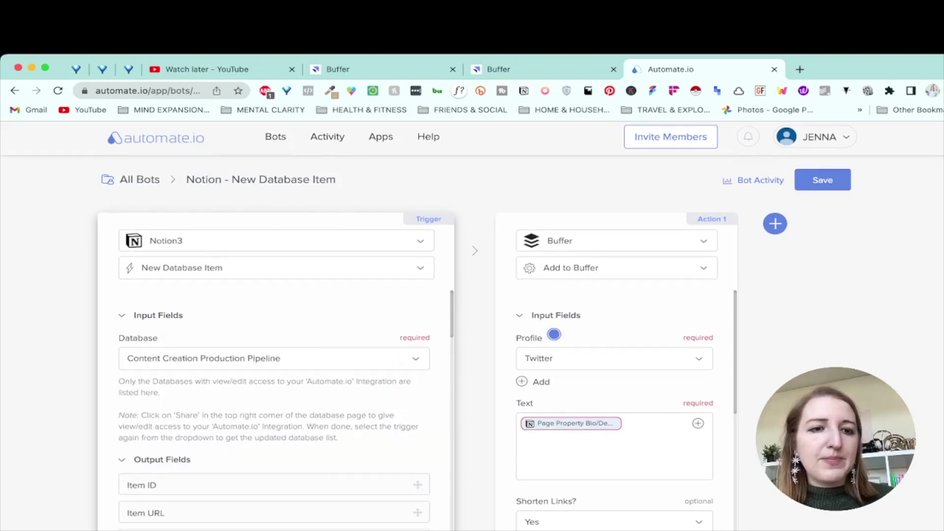
{"action": "scroll", "coordinate": [274, 408], "scroll_direction": "down", "scroll_amount": 3}
{"action": "scroll", "coordinate": [274, 408], "scroll_direction": "down", "scroll_amount": 15}
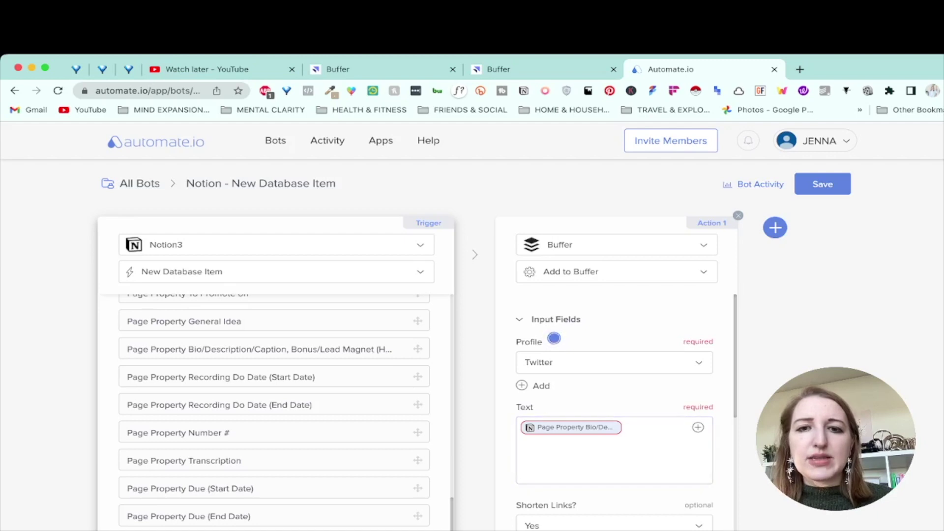
{"action": "left_click", "coordinate": [554, 339]}
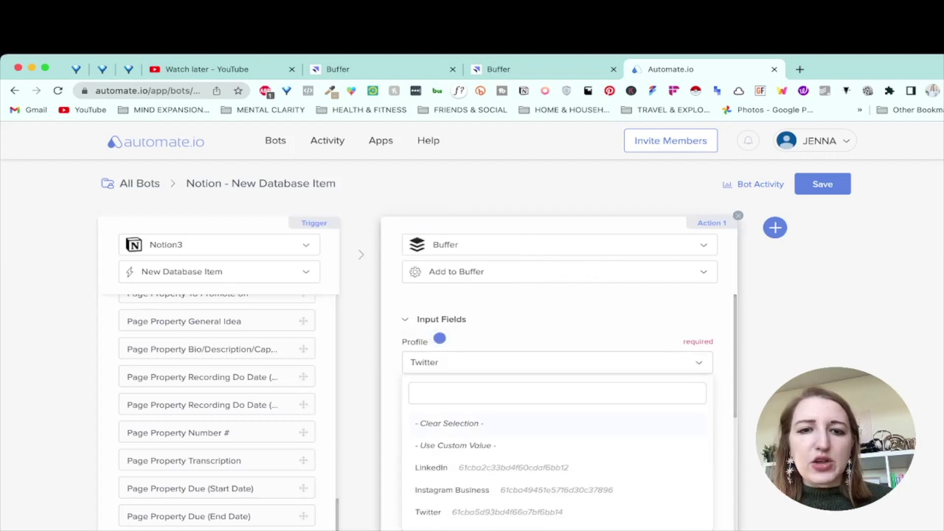
{"action": "scroll", "coordinate": [440, 337], "scroll_direction": "down", "scroll_amount": 2}
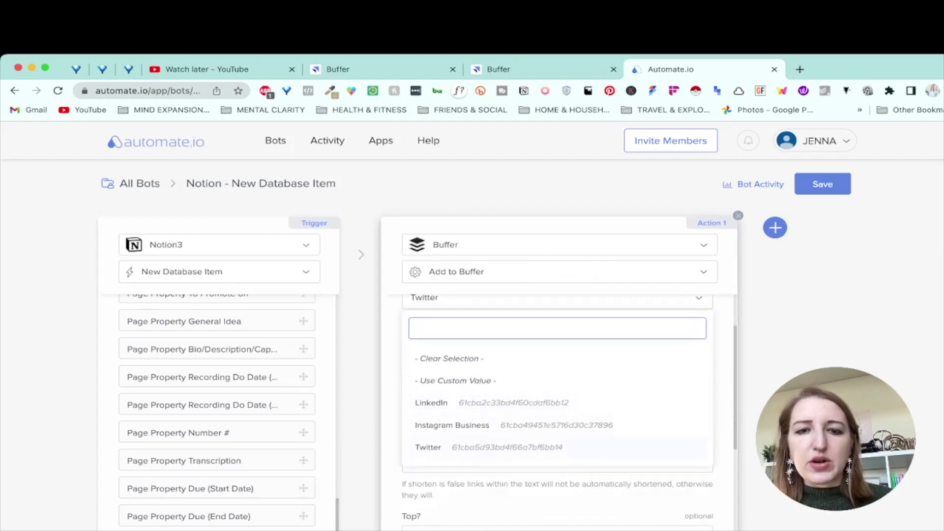
{"action": "key", "text": "Escape"}
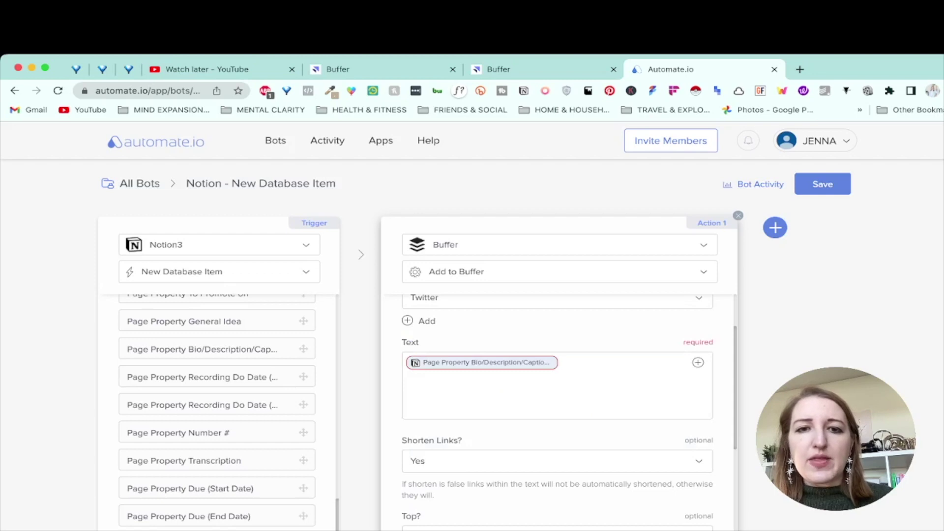
{"action": "scroll", "coordinate": [557, 413], "scroll_direction": "down", "scroll_amount": 3}
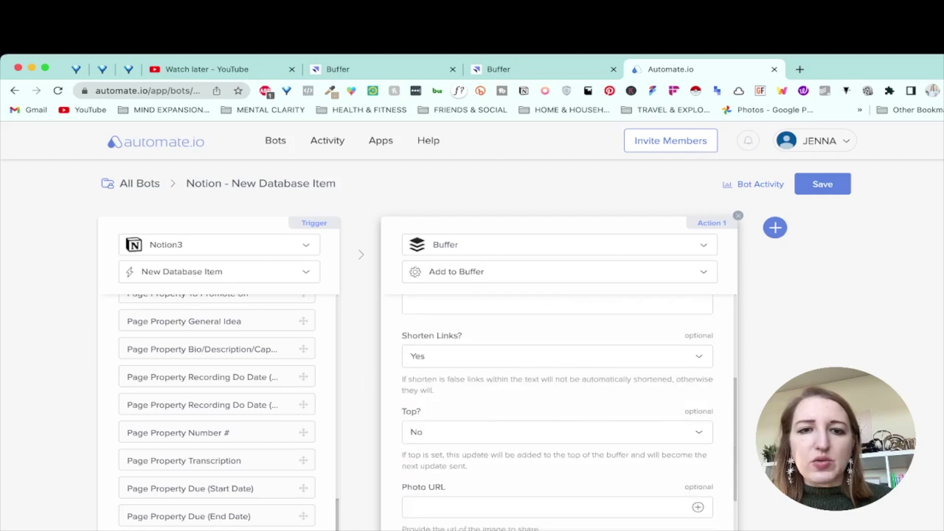
{"action": "scroll", "coordinate": [558, 413], "scroll_direction": "up", "scroll_amount": 2}
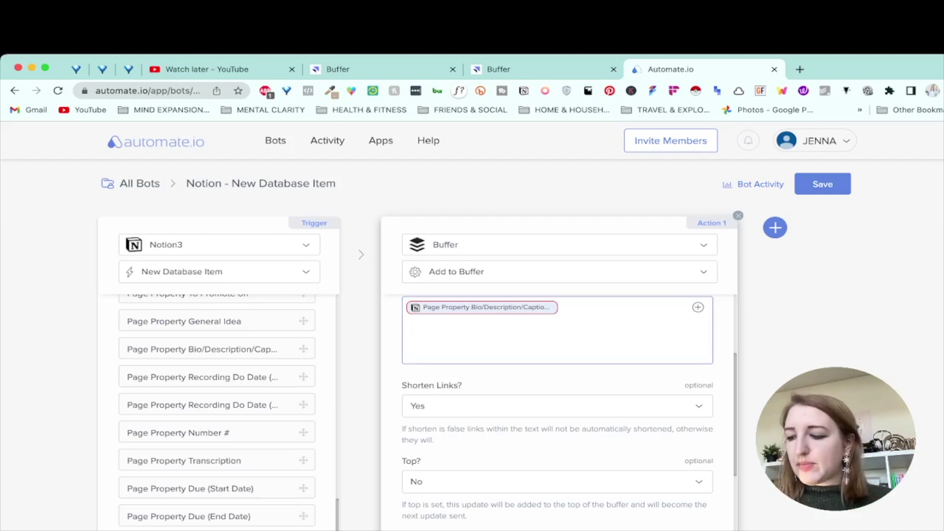
{"action": "scroll", "coordinate": [558, 409], "scroll_direction": "down", "scroll_amount": 5}
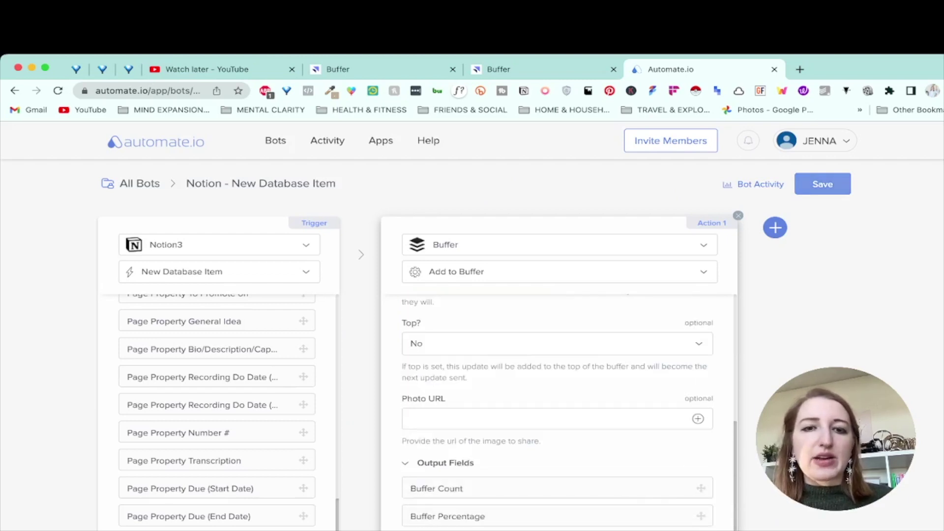
Leave the Buffer action's Photo URL field empty
{"action": "left_click", "coordinate": [546, 419]}
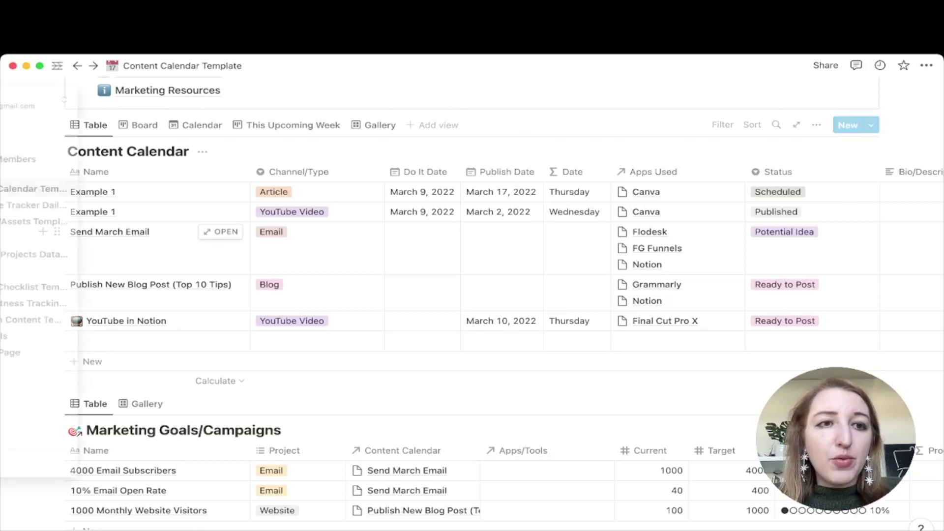
{"action": "left_click", "coordinate": [139, 125]}
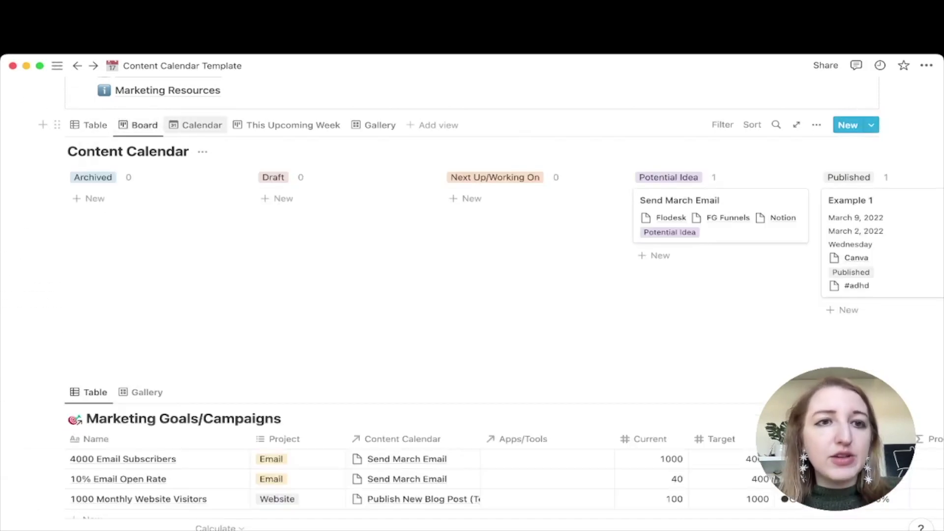
{"action": "left_click", "coordinate": [196, 124]}
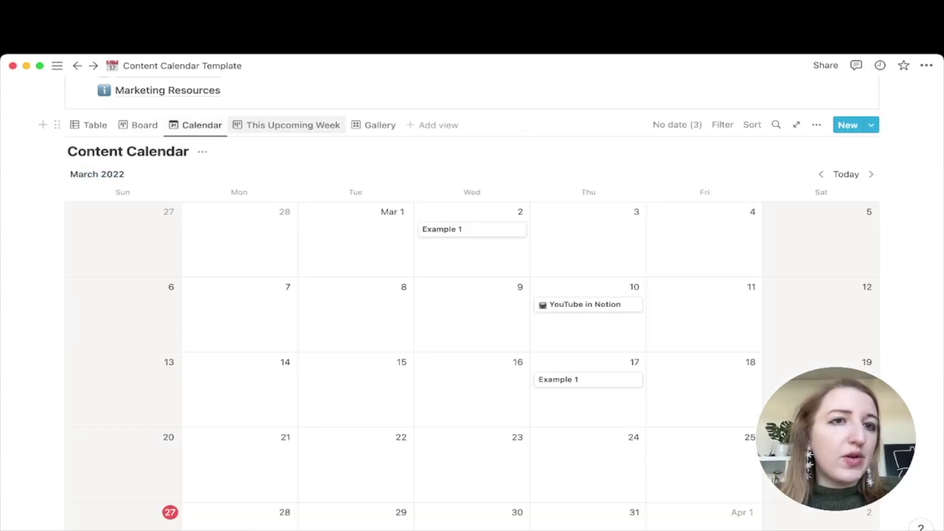
{"action": "left_click", "coordinate": [90, 125]}
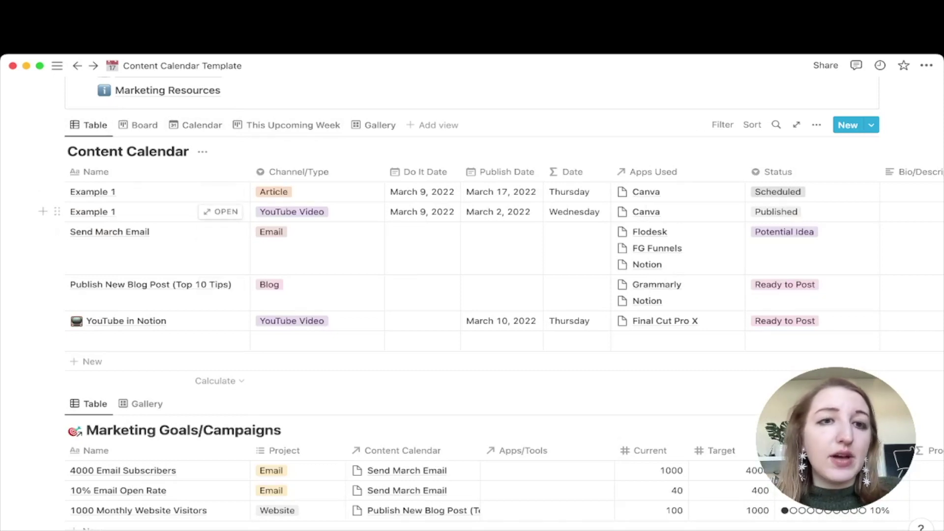
{"action": "left_click", "coordinate": [295, 192]}
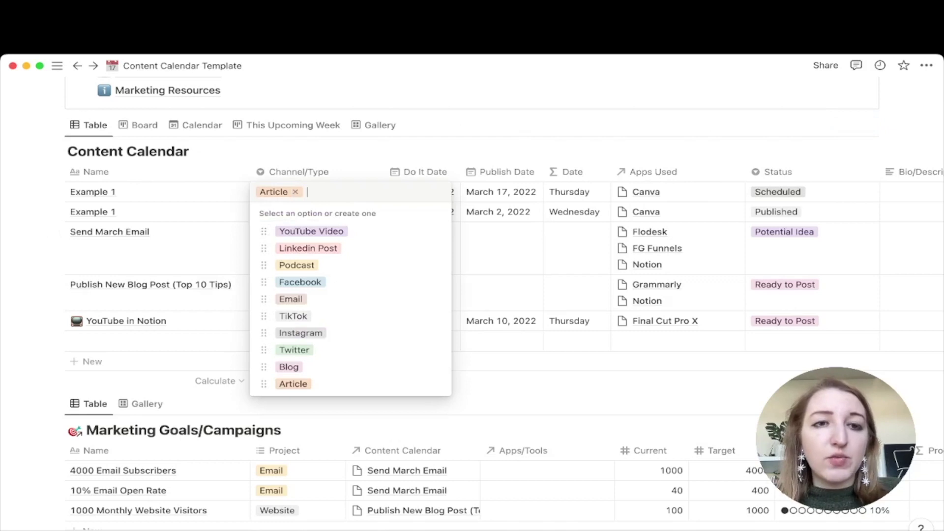
{"action": "key", "text": "Escape"}
{"action": "scroll", "coordinate": [123, 202], "scroll_direction": "right", "scroll_amount": 3}
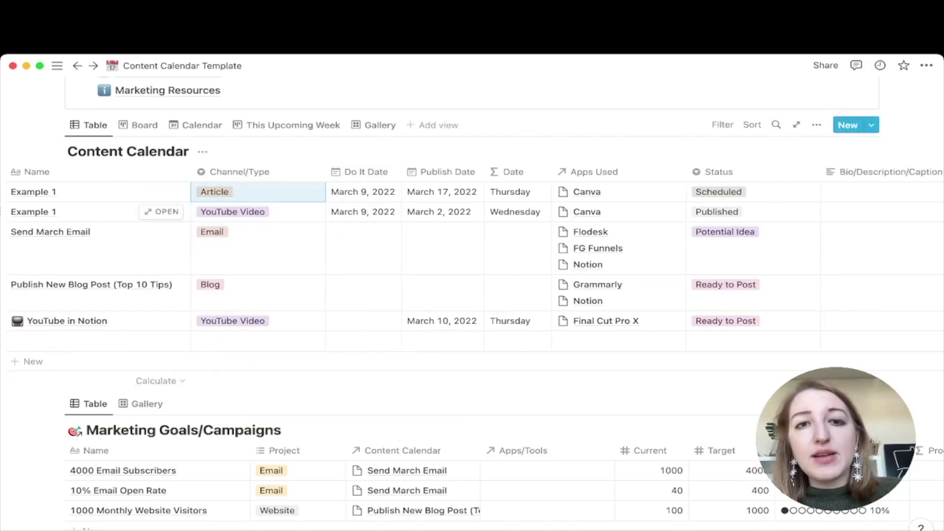
{"action": "scroll", "coordinate": [99, 231], "scroll_direction": "right", "scroll_amount": 5}
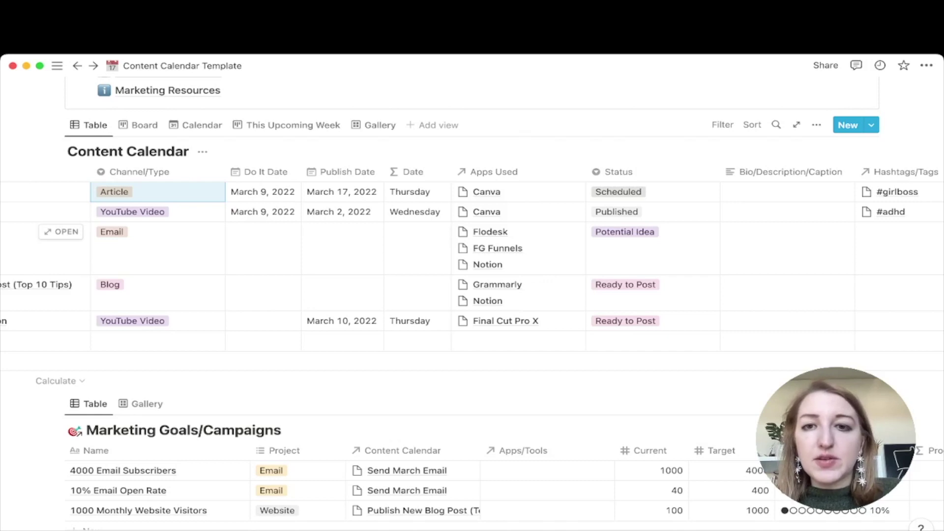
{"action": "scroll", "coordinate": [469, 266], "scroll_direction": "right", "scroll_amount": 5}
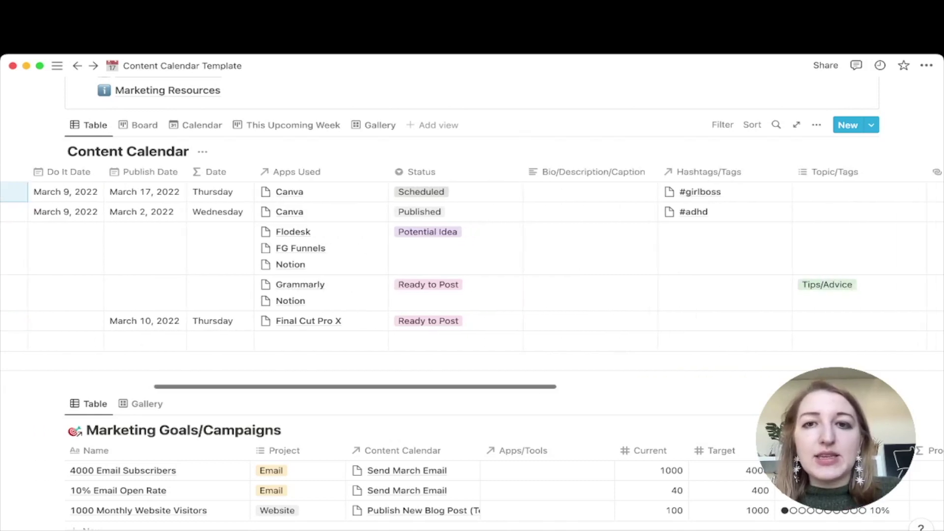
{"action": "scroll", "coordinate": [469, 266], "scroll_direction": "right", "scroll_amount": 2}
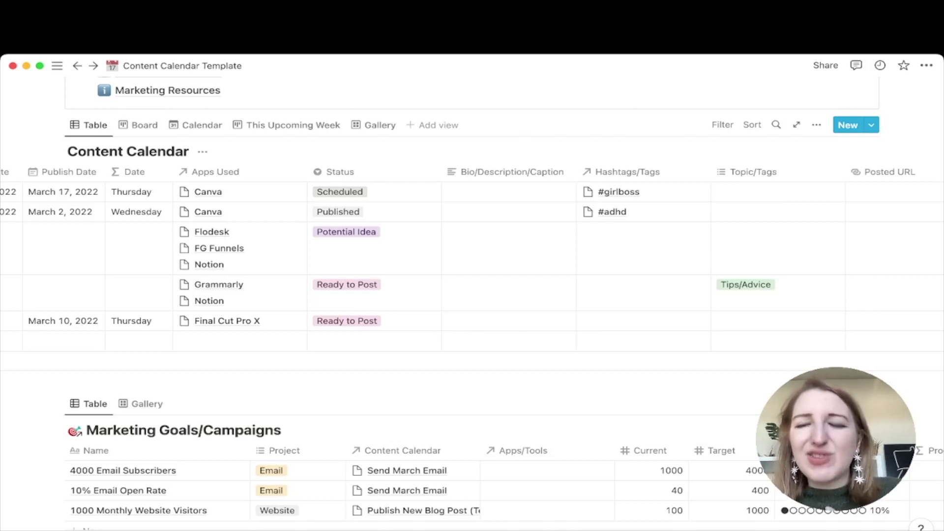
{"action": "scroll", "coordinate": [472, 260], "scroll_direction": "right", "scroll_amount": 10}
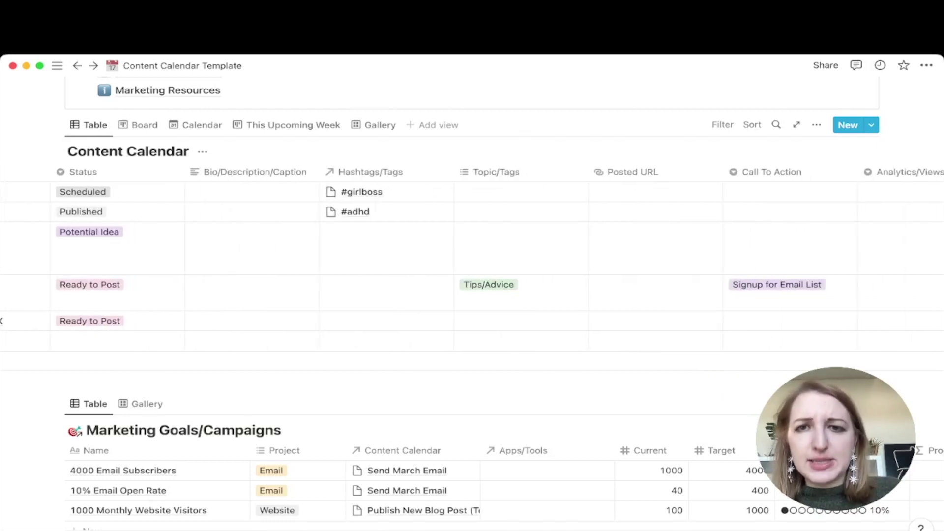
{"action": "scroll", "coordinate": [472, 279], "scroll_direction": "right", "scroll_amount": 4}
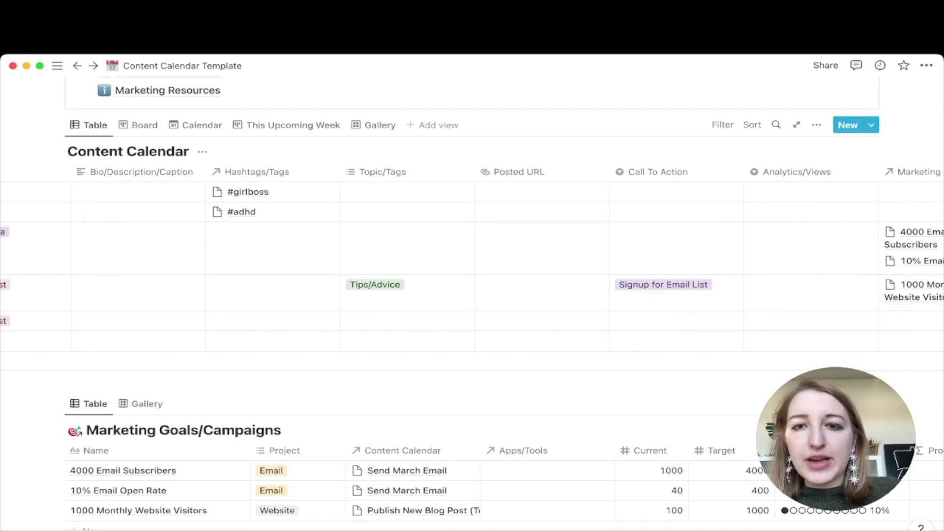
{"action": "left_click", "coordinate": [673, 246]}
{"action": "key", "text": "Escape"}
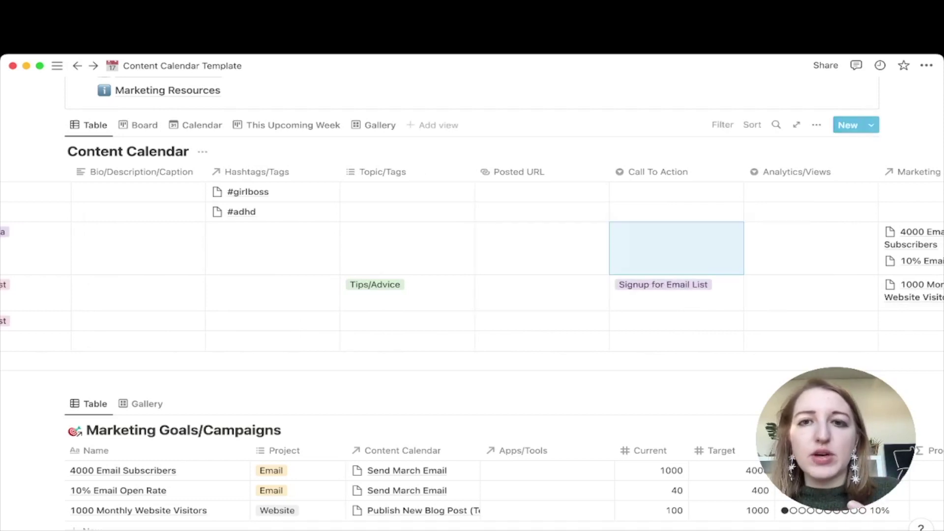
{"action": "scroll", "coordinate": [472, 260], "scroll_direction": "right", "scroll_amount": 1}
{"action": "scroll", "coordinate": [472, 260], "scroll_direction": "right", "scroll_amount": 9}
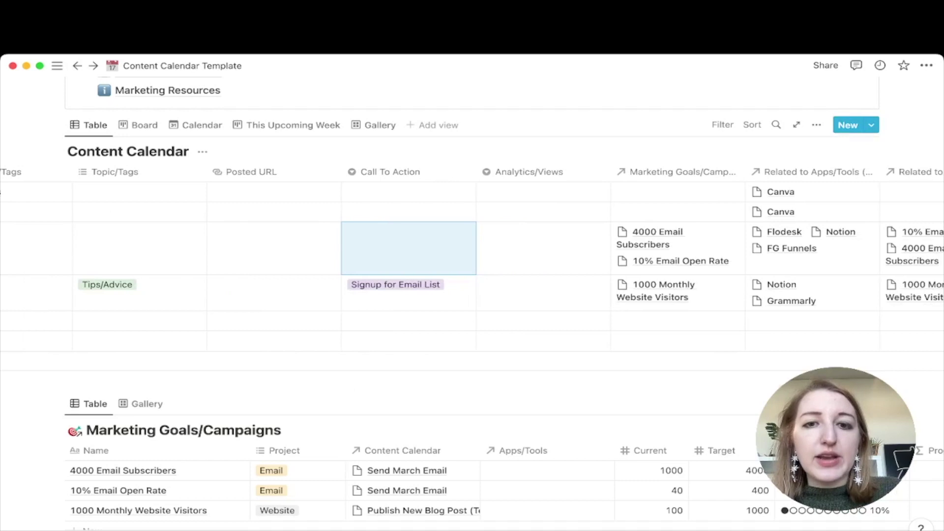
{"action": "left_click", "coordinate": [540, 246]}
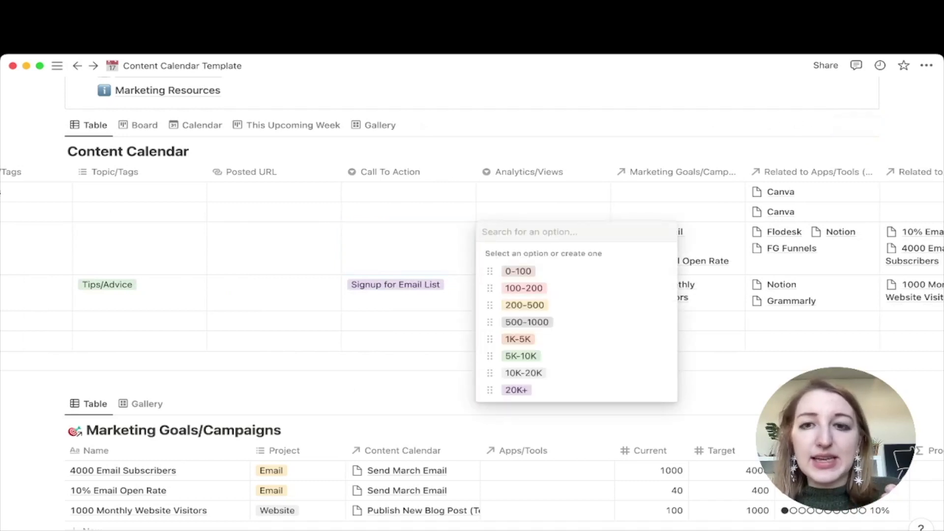
{"action": "key", "text": "Escape"}
{"action": "scroll", "coordinate": [472, 260], "scroll_direction": "right", "scroll_amount": 5}
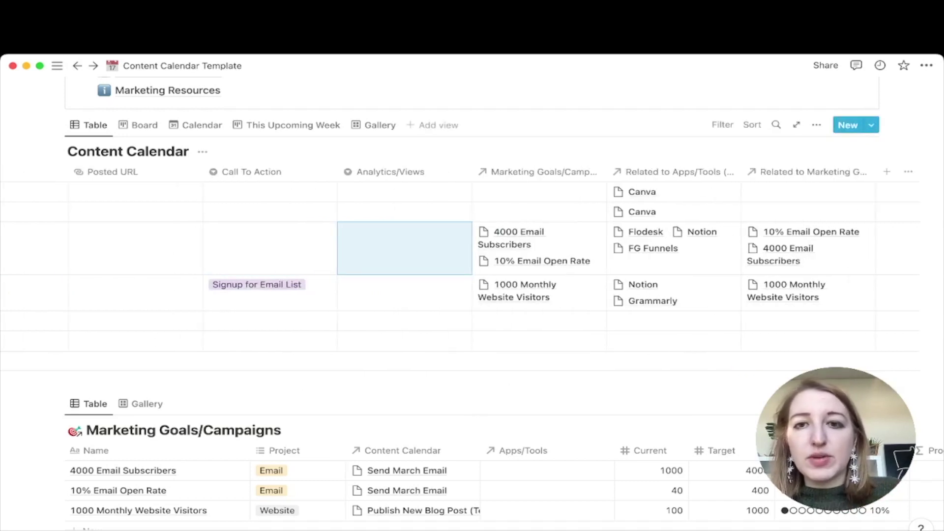
{"action": "scroll", "coordinate": [472, 261], "scroll_direction": "left", "scroll_amount": 20}
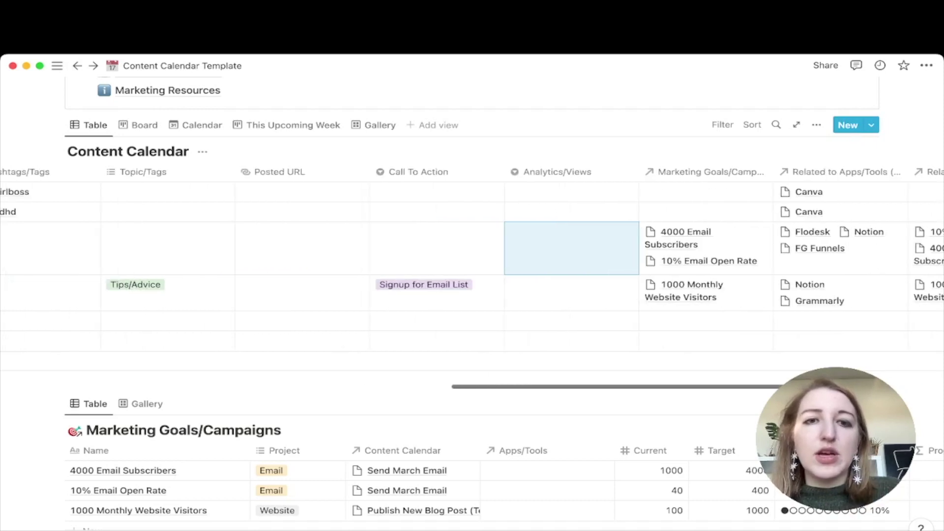
{"action": "scroll", "coordinate": [220, 381], "scroll_direction": "down", "scroll_amount": 4}
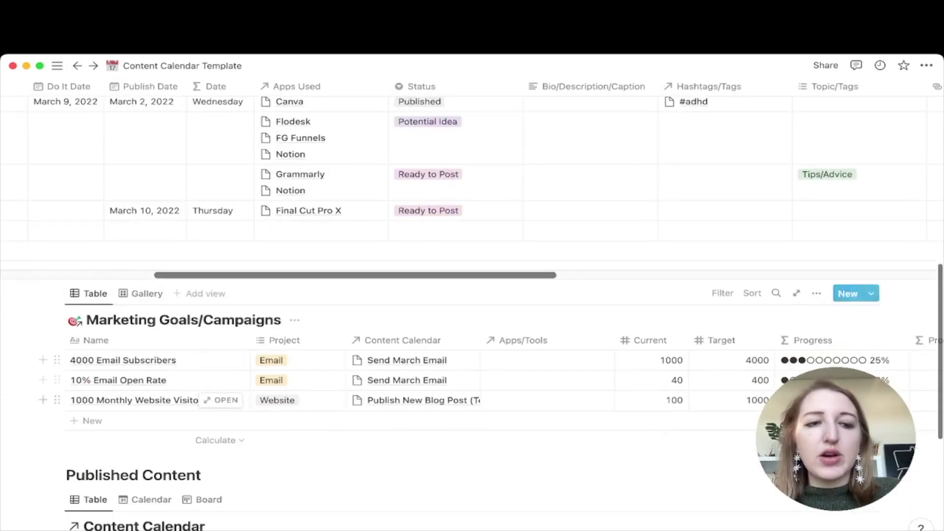
{"action": "scroll", "coordinate": [220, 381], "scroll_direction": "down", "scroll_amount": 8}
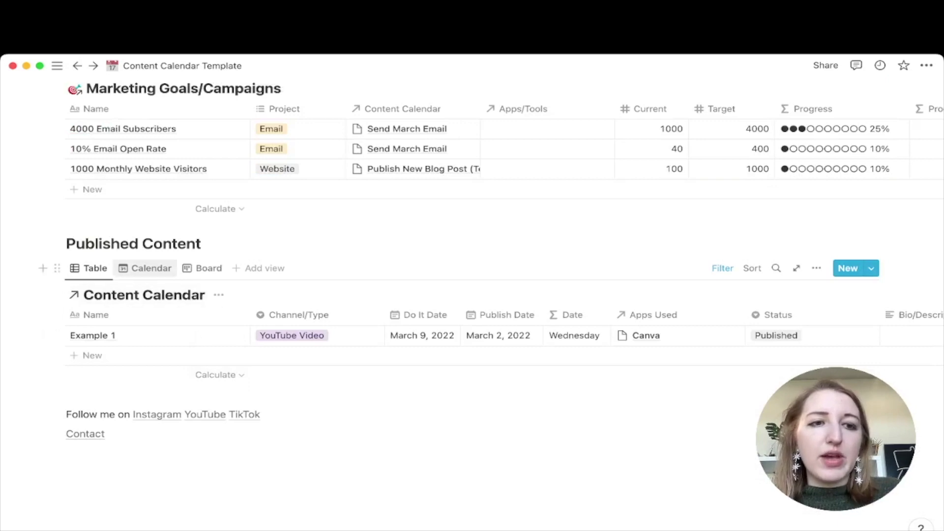
{"action": "scroll", "coordinate": [148, 268], "scroll_direction": "up", "scroll_amount": 15}
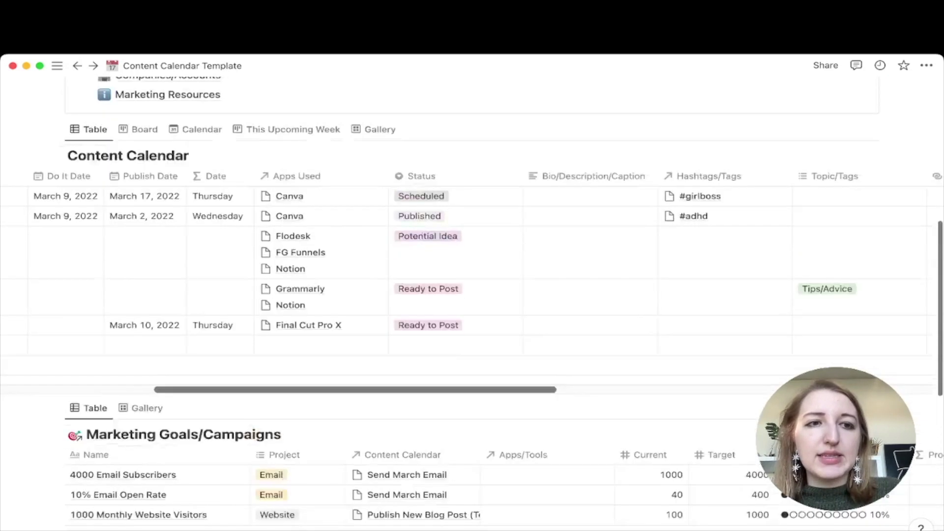
{"action": "scroll", "coordinate": [148, 261], "scroll_direction": "down", "scroll_amount": 6}
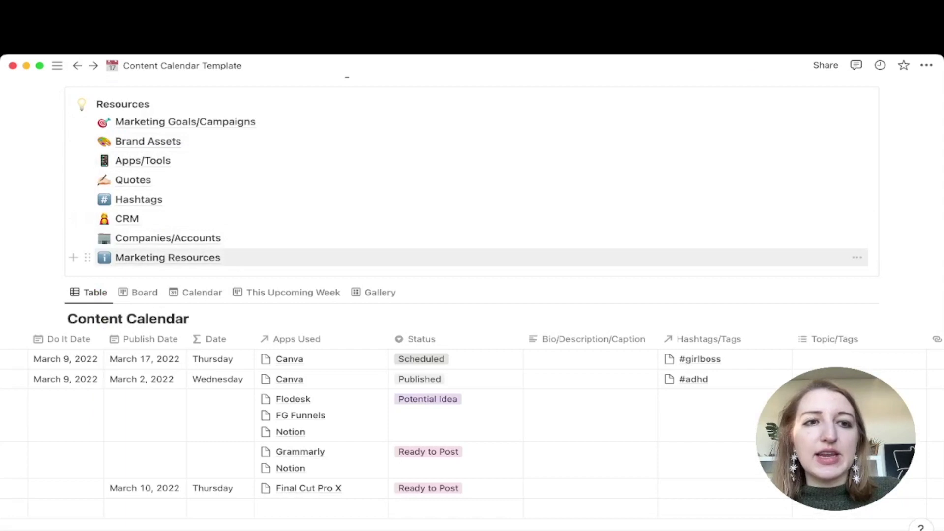
{"action": "scroll", "coordinate": [147, 418], "scroll_direction": "left", "scroll_amount": 10}
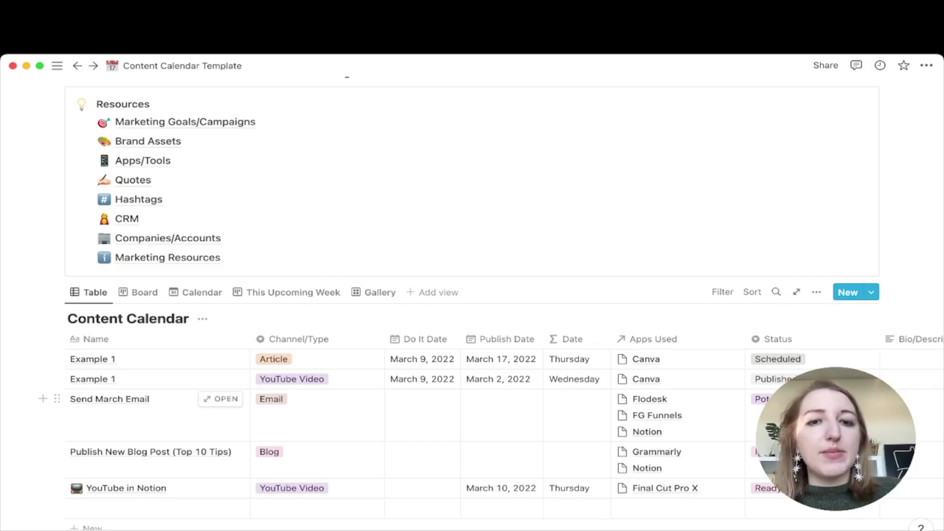
{"action": "scroll", "coordinate": [472, 428], "scroll_direction": "right", "scroll_amount": 10}
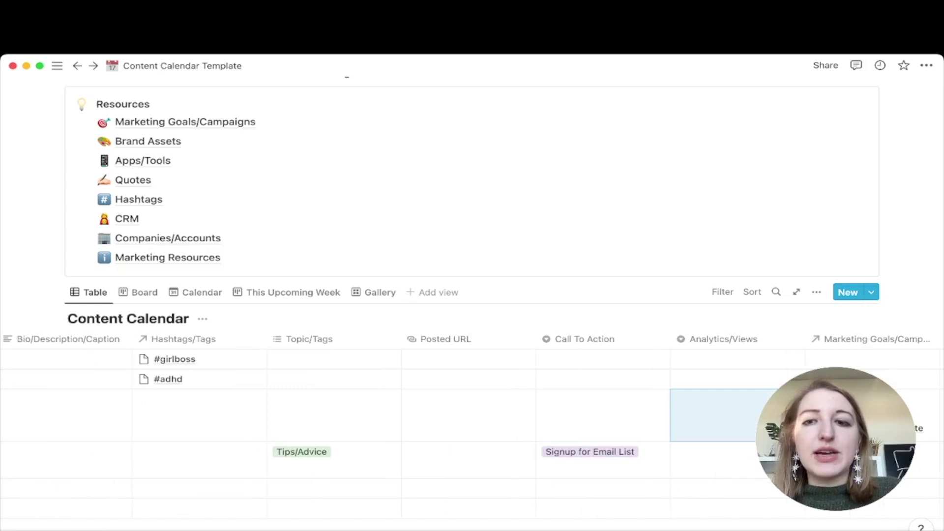